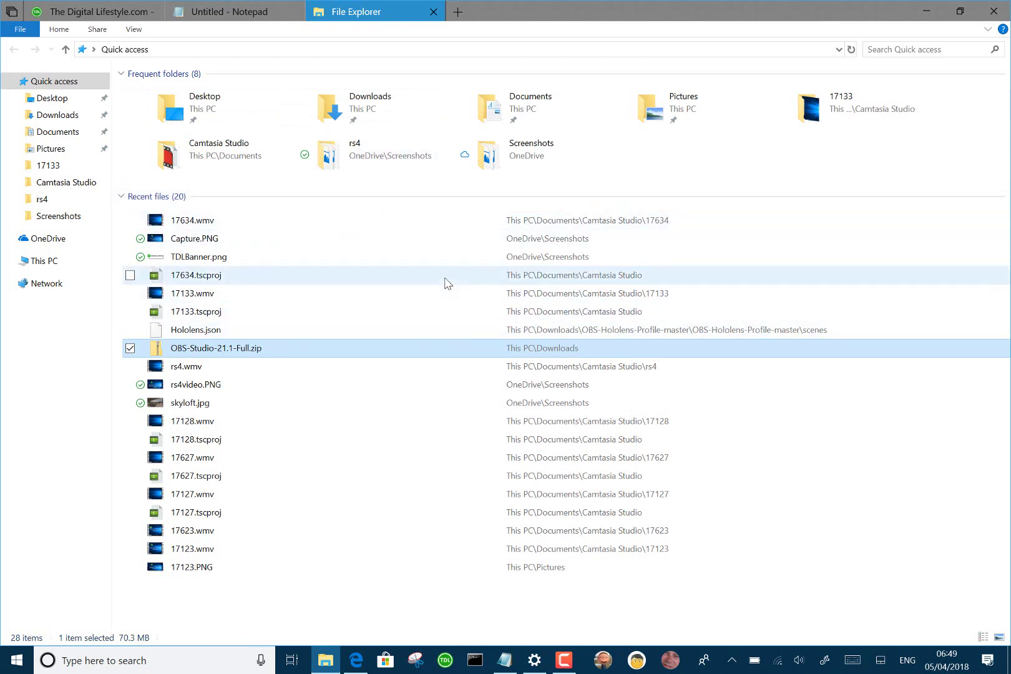
- Switch to The Digital Lifestyle.com tab in the Sets tab bar
click(87, 9)
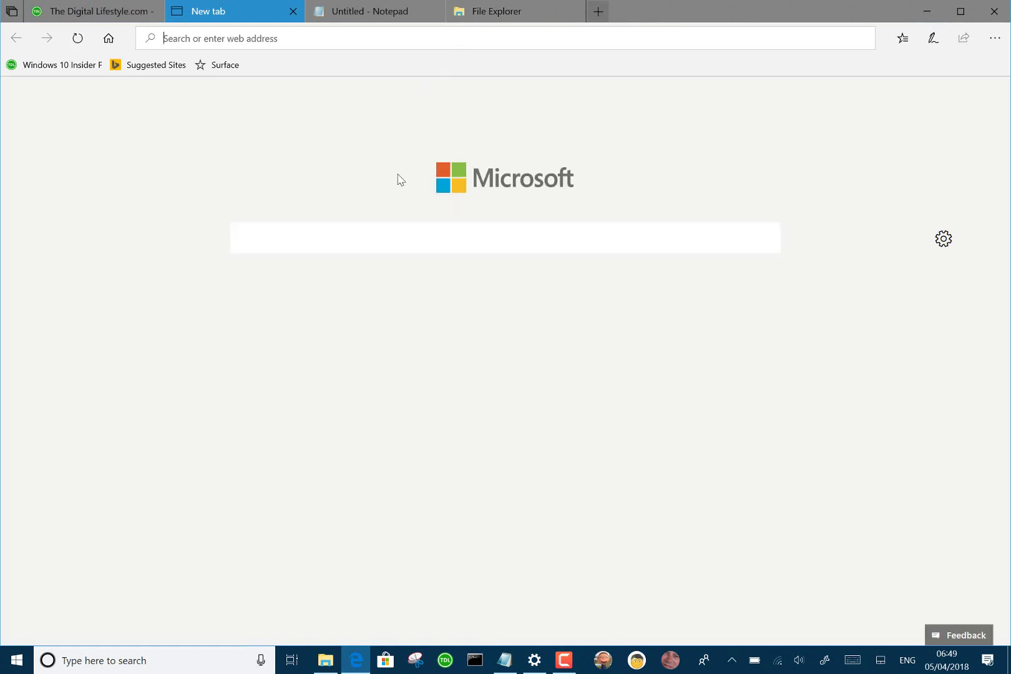
- Enter 'ca' in the new tab page's search box without running the search
text(c)
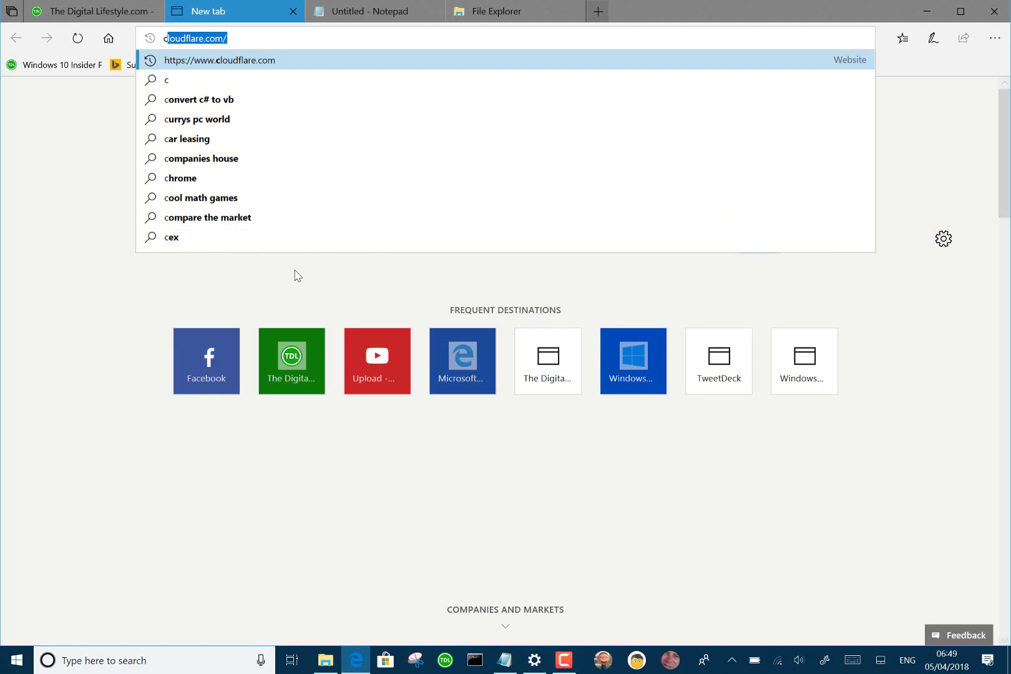
click(295, 266)
click(304, 243)
text(ca)
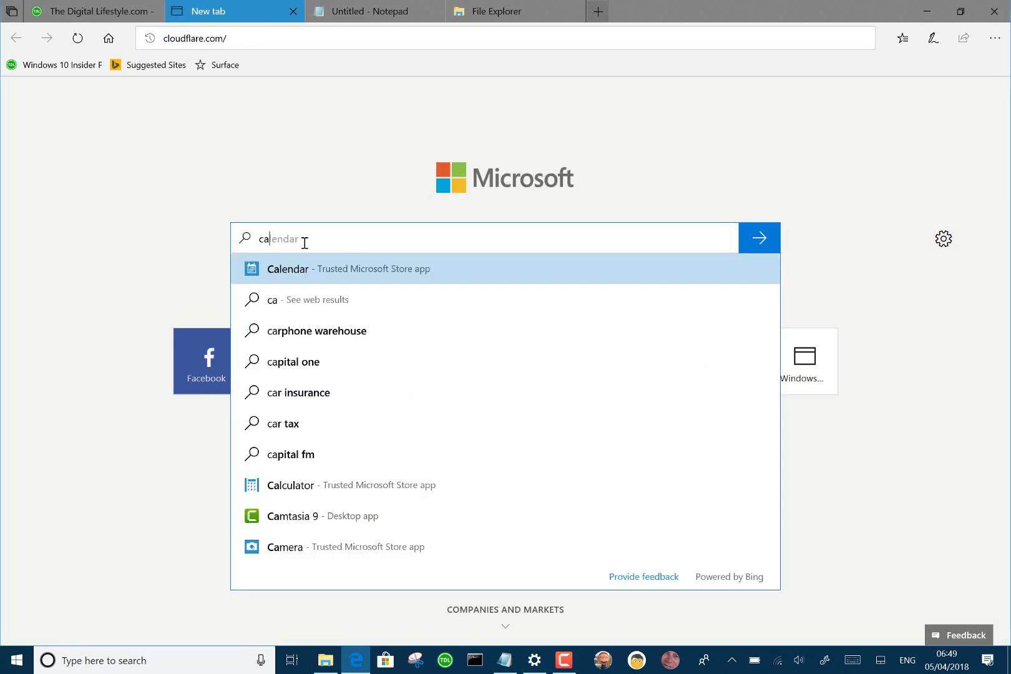
click(133, 194)
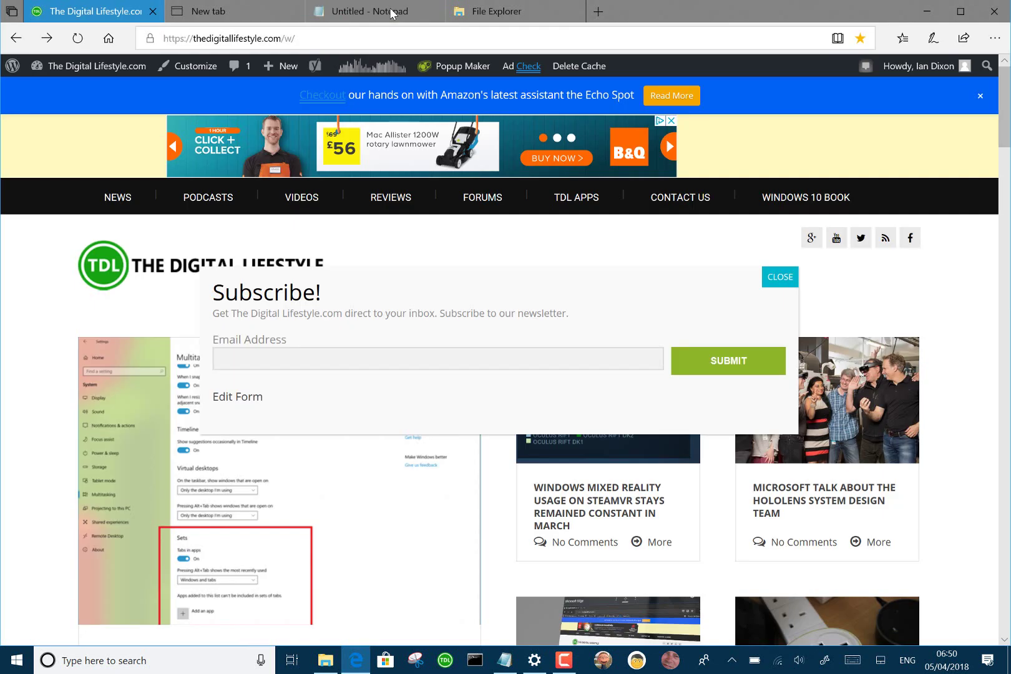
- Review the Sets Alt+Tab option in Multi-tasking settings, keeping 'Windows and tabs', then return to File Explorer
click(528, 663)
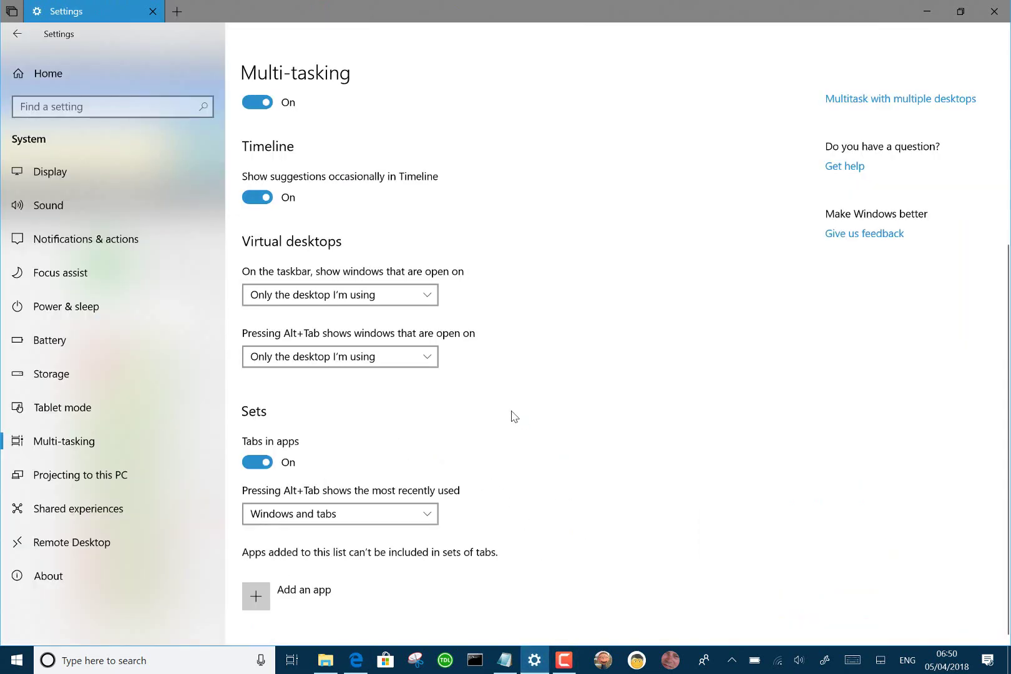
scroll(300, 377, up, 1)
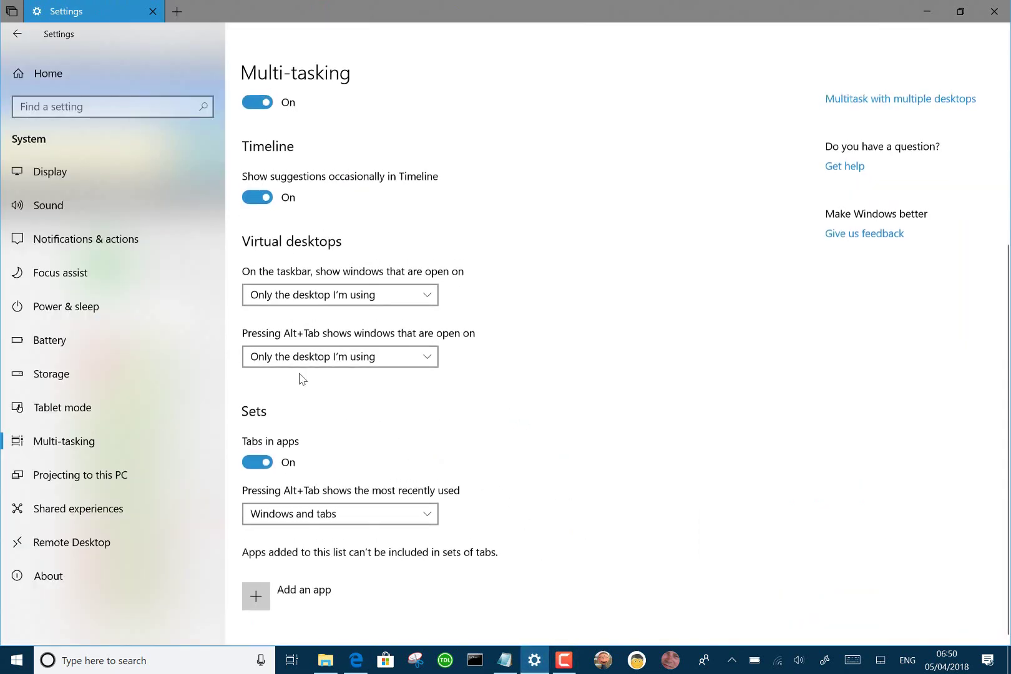
click(323, 522)
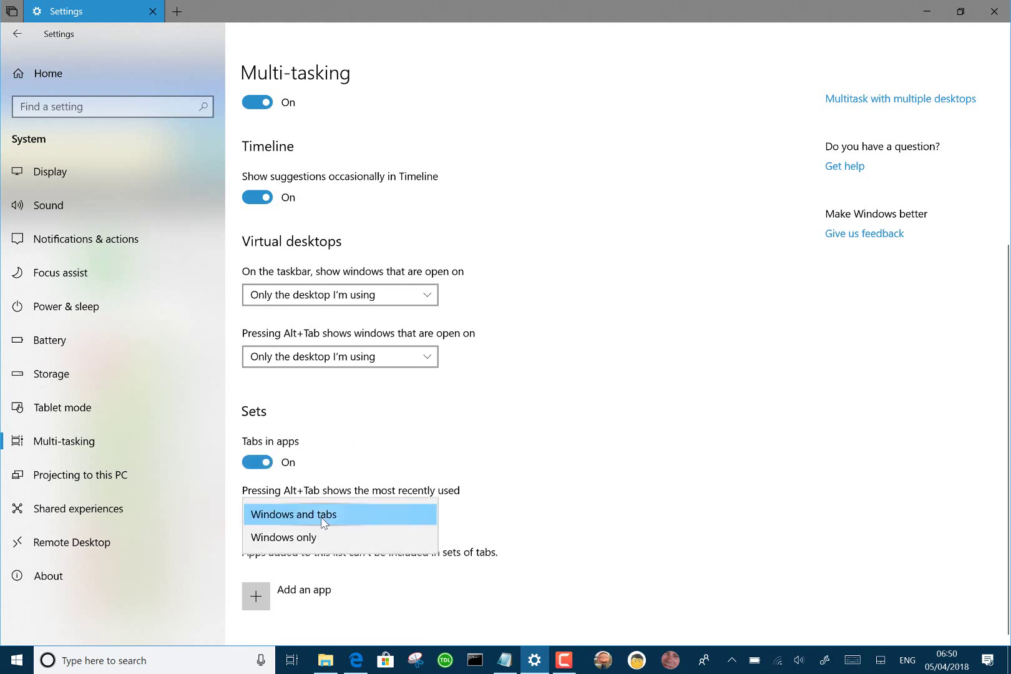
click(323, 522)
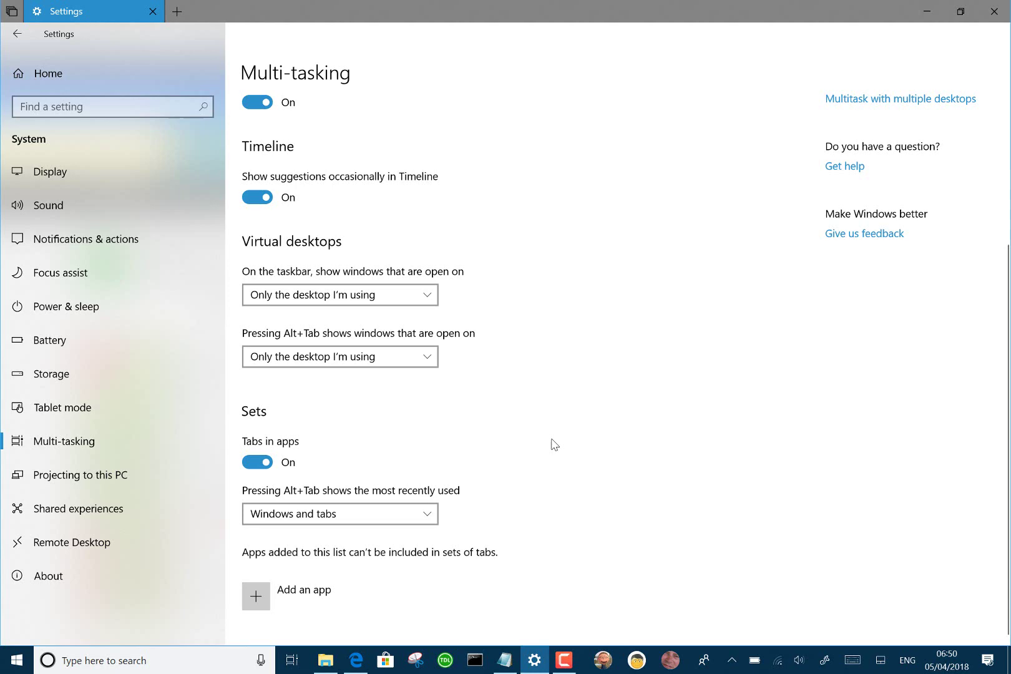
click(323, 665)
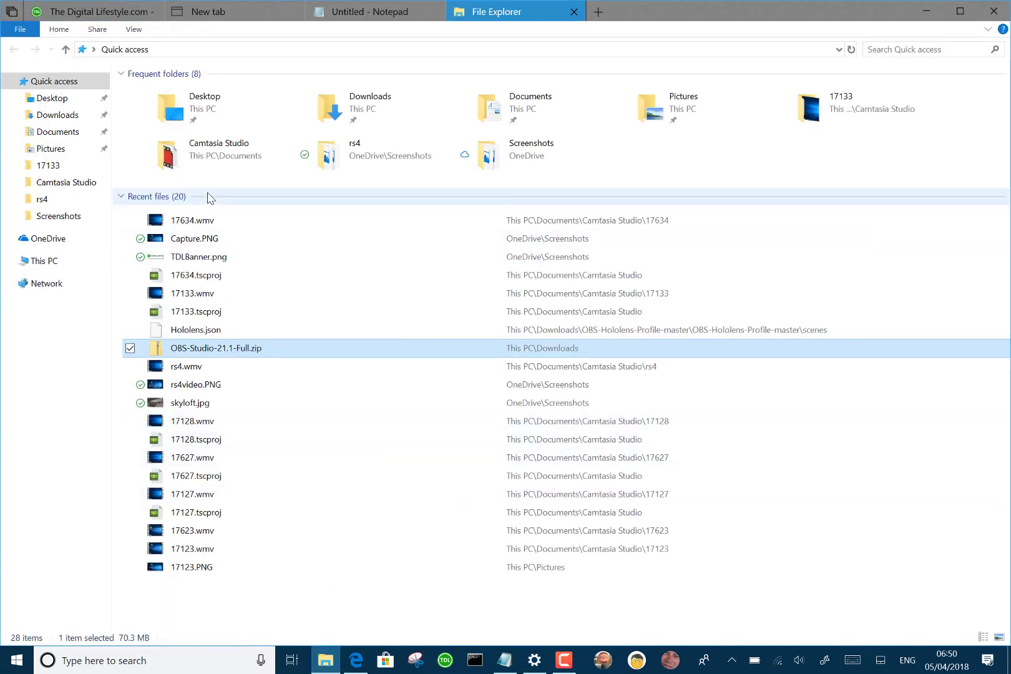
- Open the Downloads folder in two new File Explorer tabs and switch between them
right_click(360, 118)
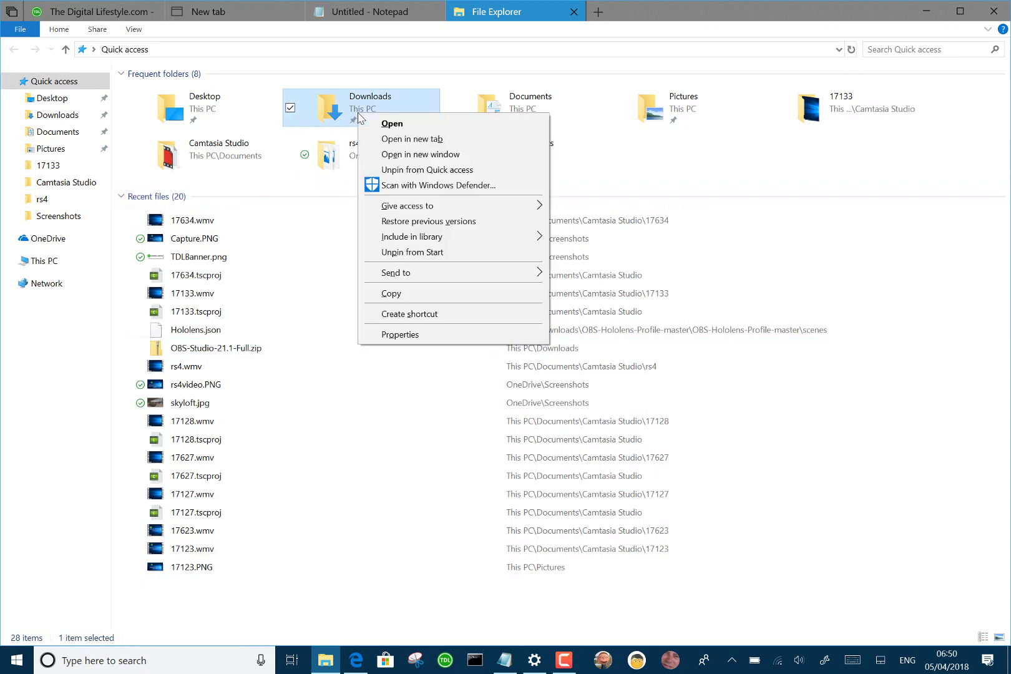
click(461, 139)
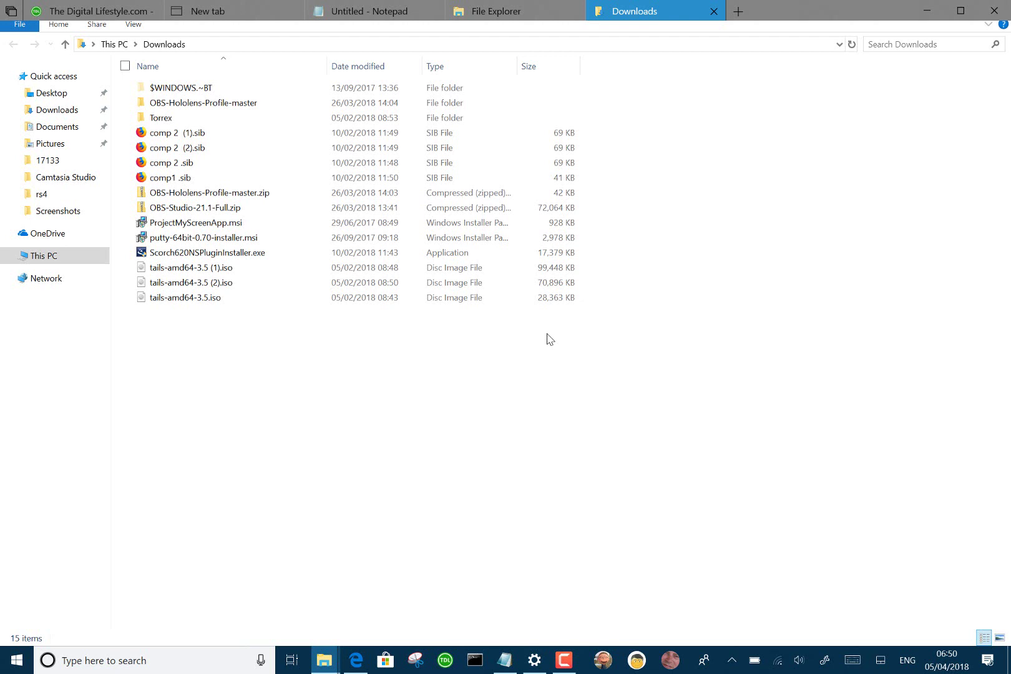
key(ctrl+t)
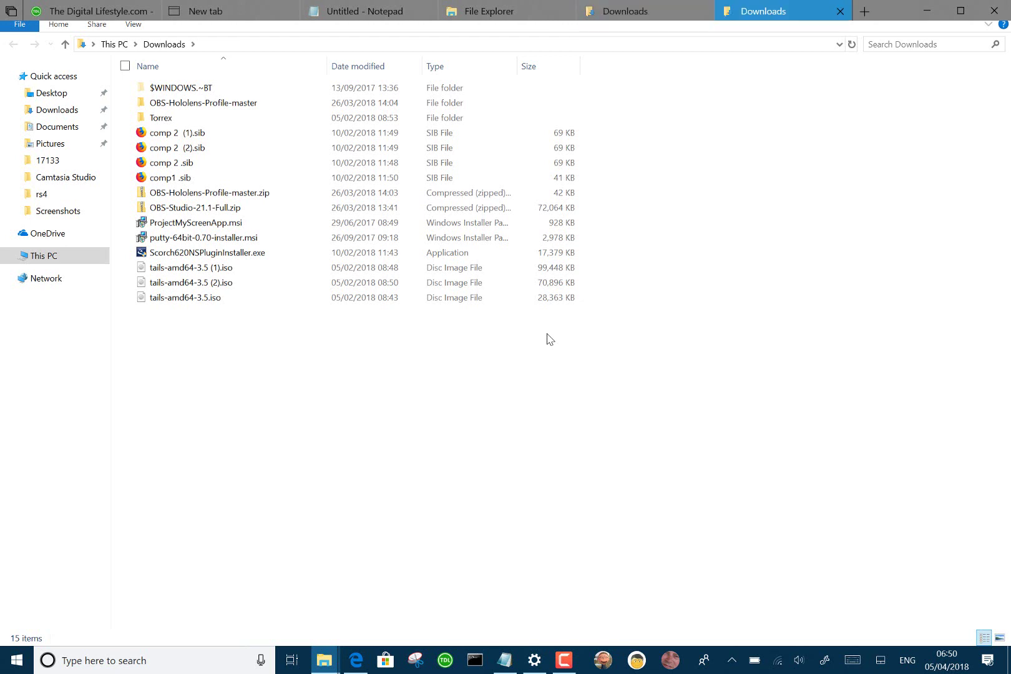
click(654, 3)
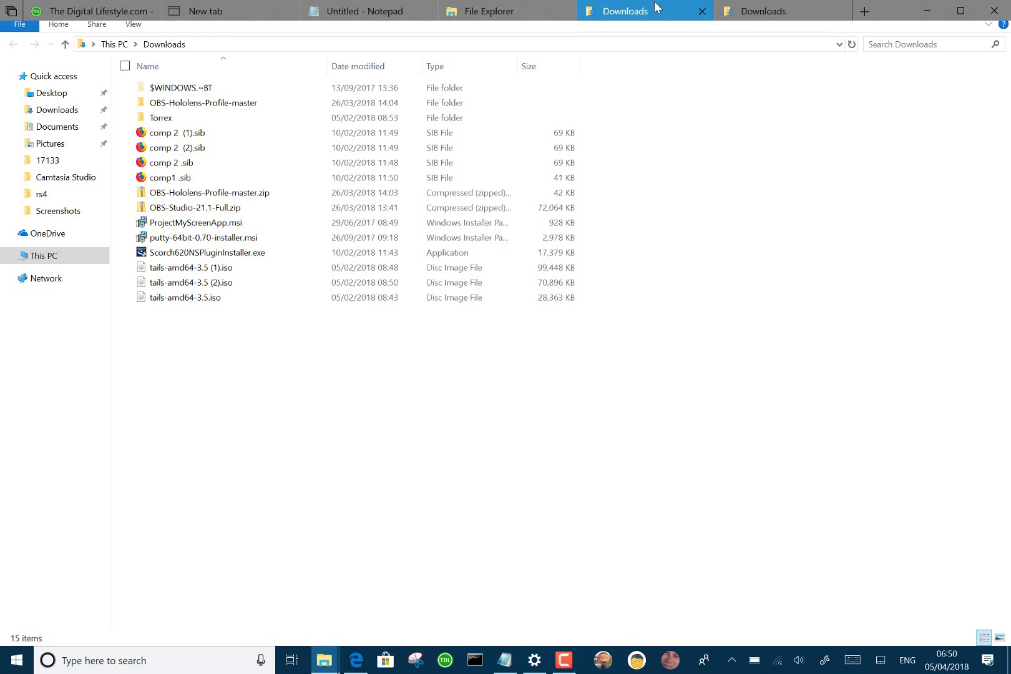
click(765, 10)
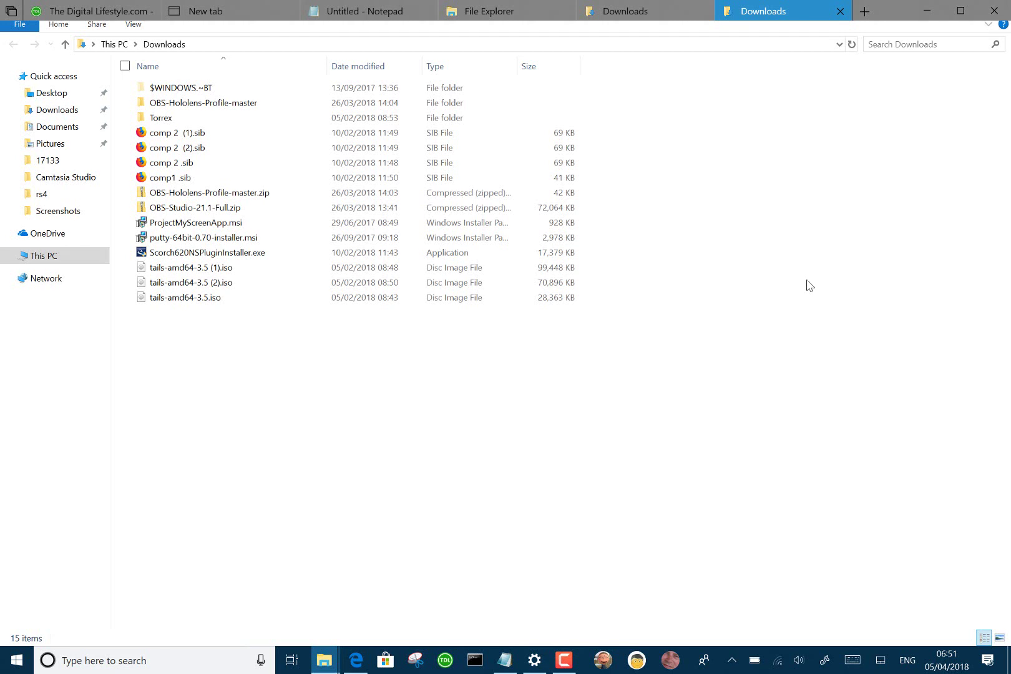
- Close a Downloads tab and bring back File Explorer's Quick access view
click(19, 24)
mouse_move(78, 48)
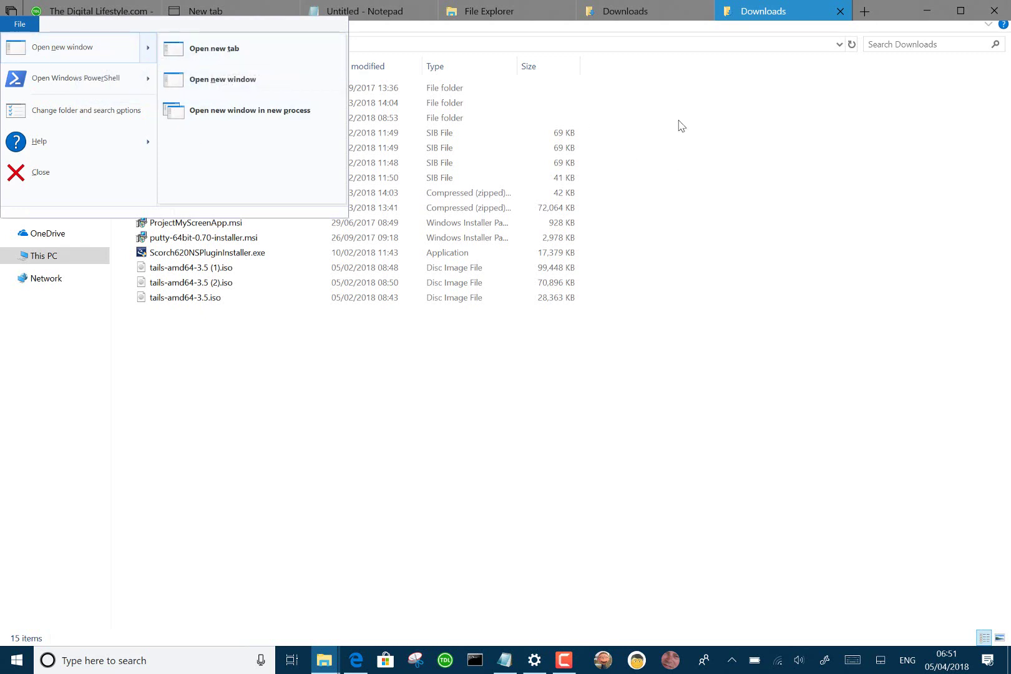
right_click(752, 9)
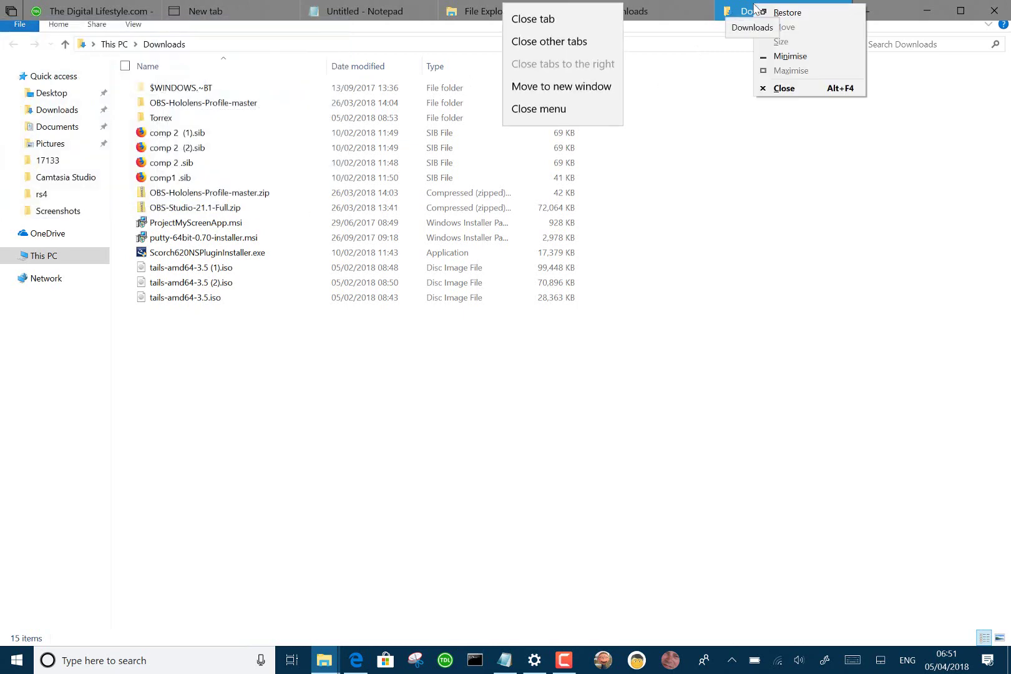
key(Escape)
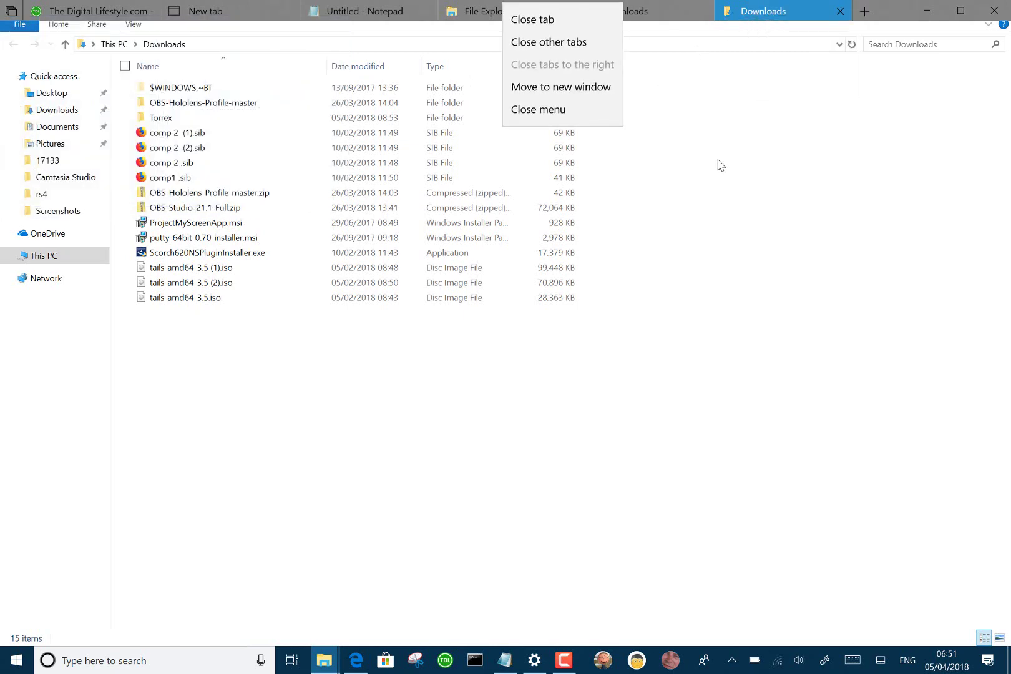
click(550, 21)
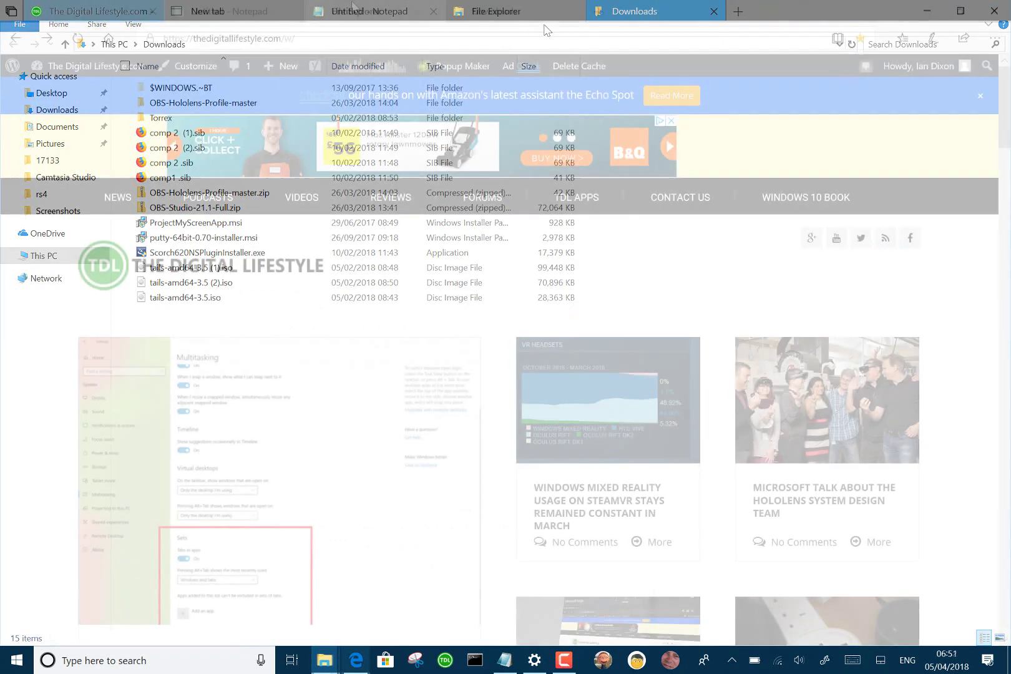
click(341, 11)
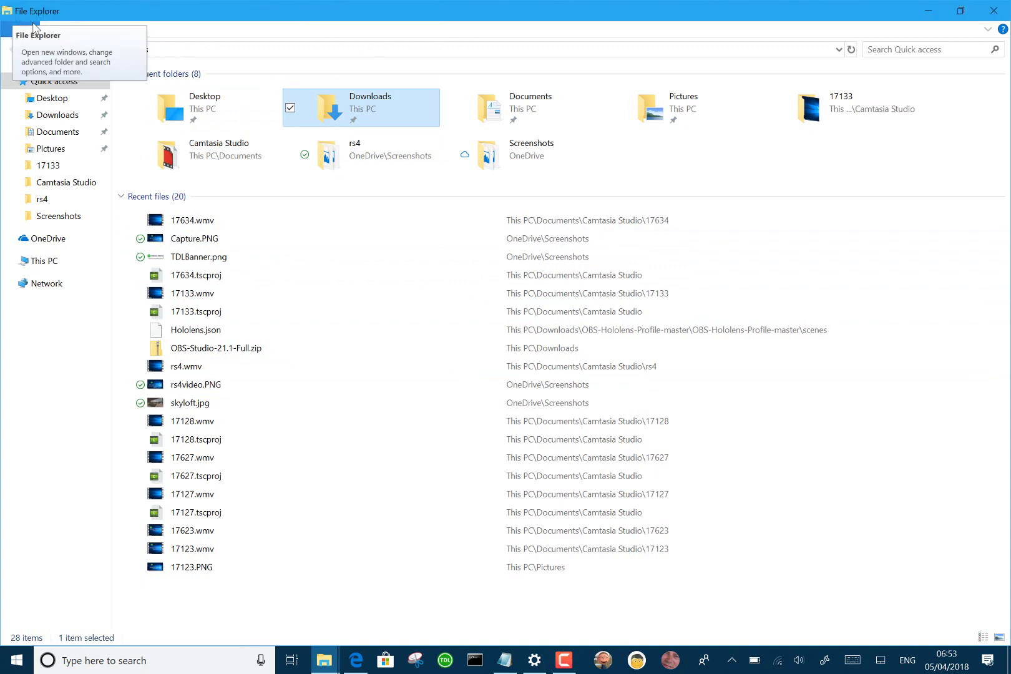
- View and close the set-aside tabs pane, add another new Edge tab, then minimise Edge
click(118, 10)
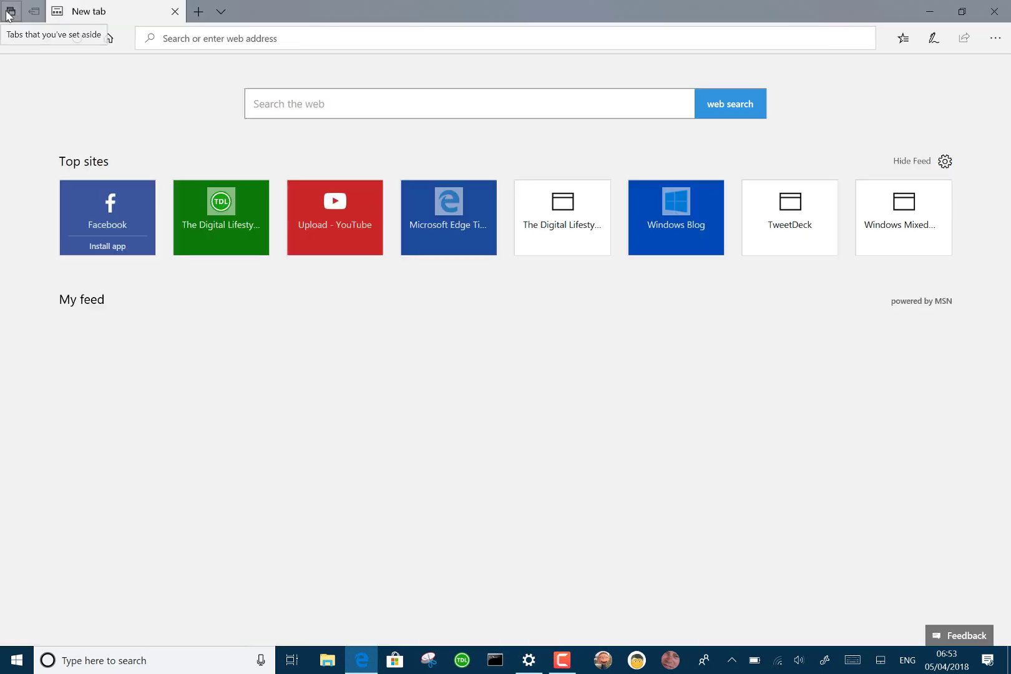
click(10, 12)
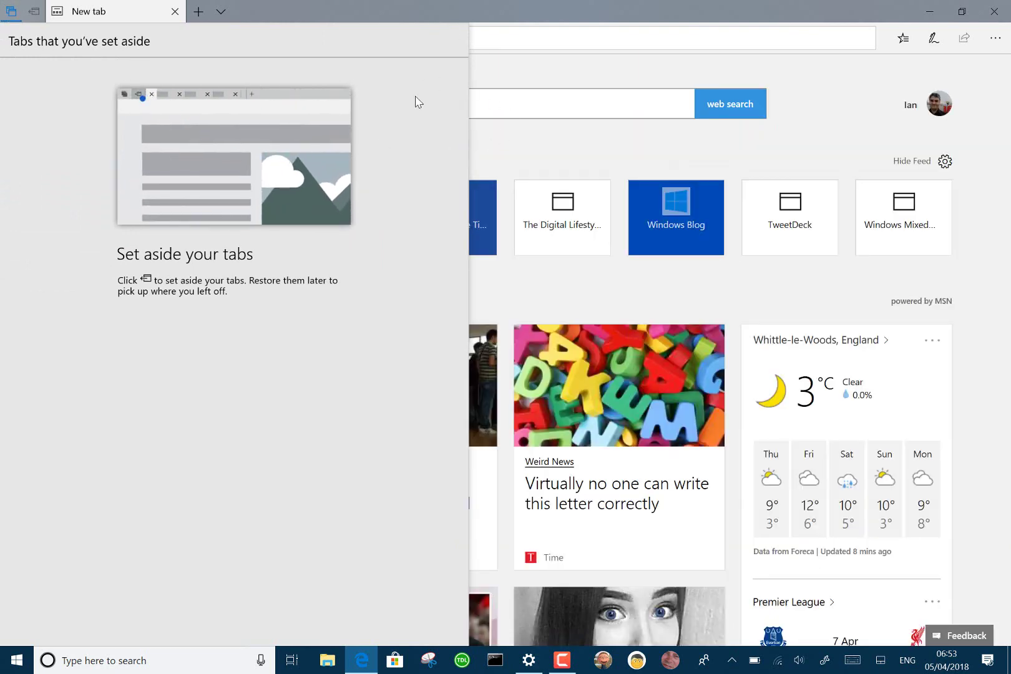
click(574, 4)
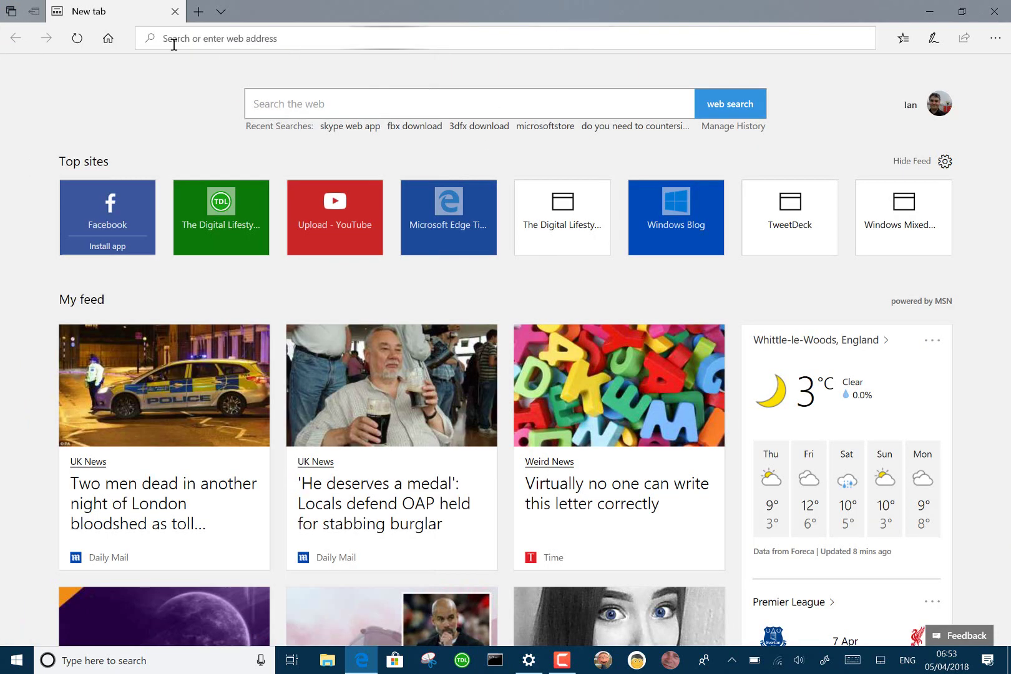
click(195, 17)
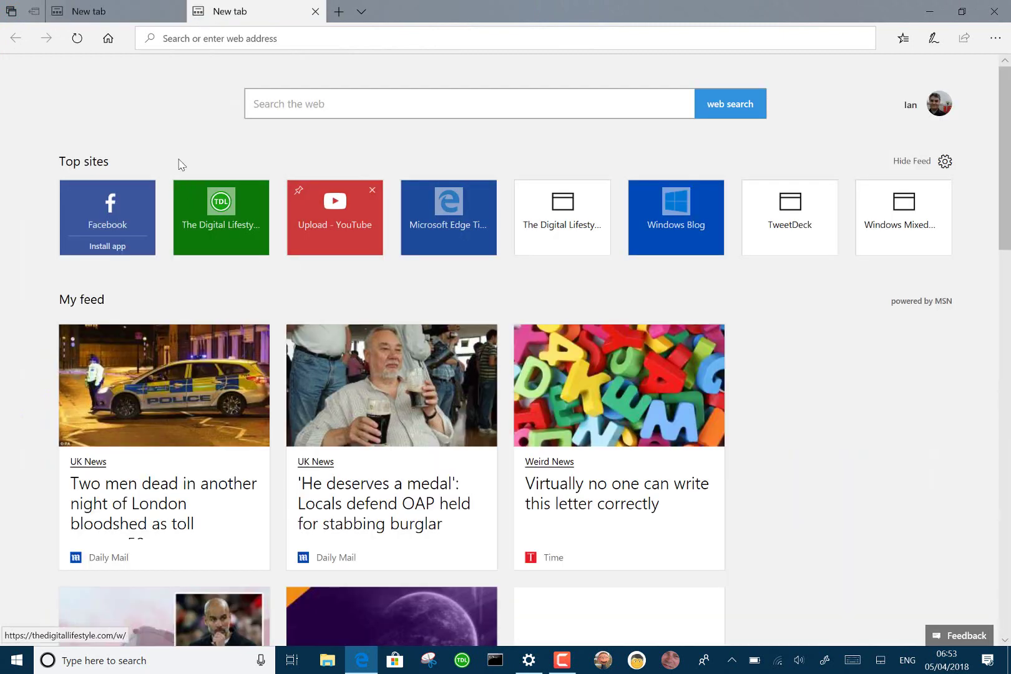
click(936, 8)
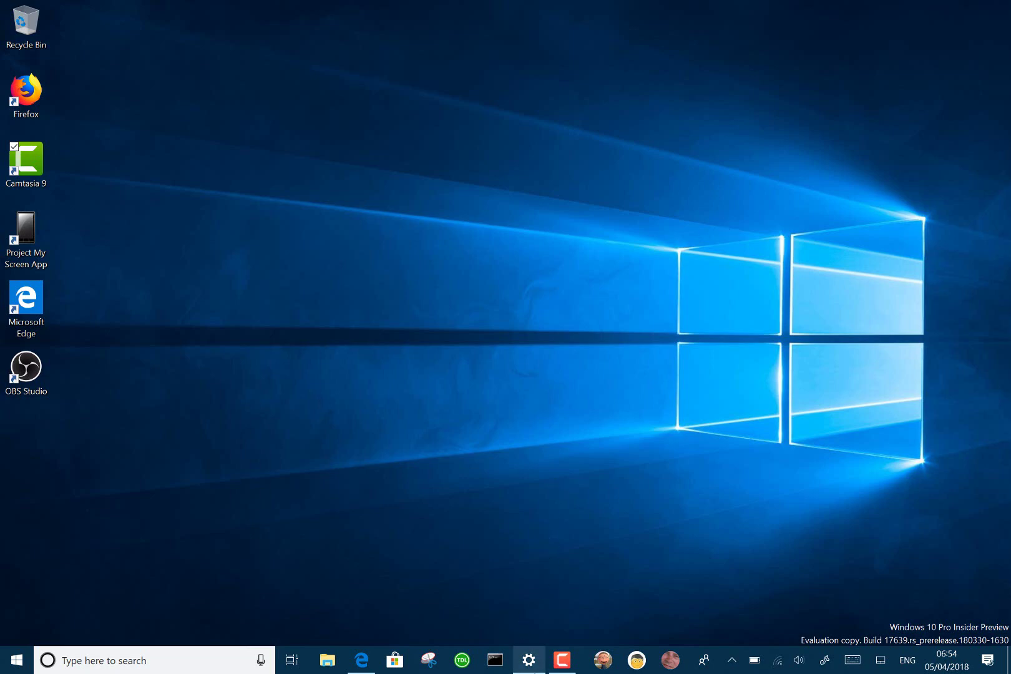
- Restore Settings and go from Home to the Devices page
click(529, 660)
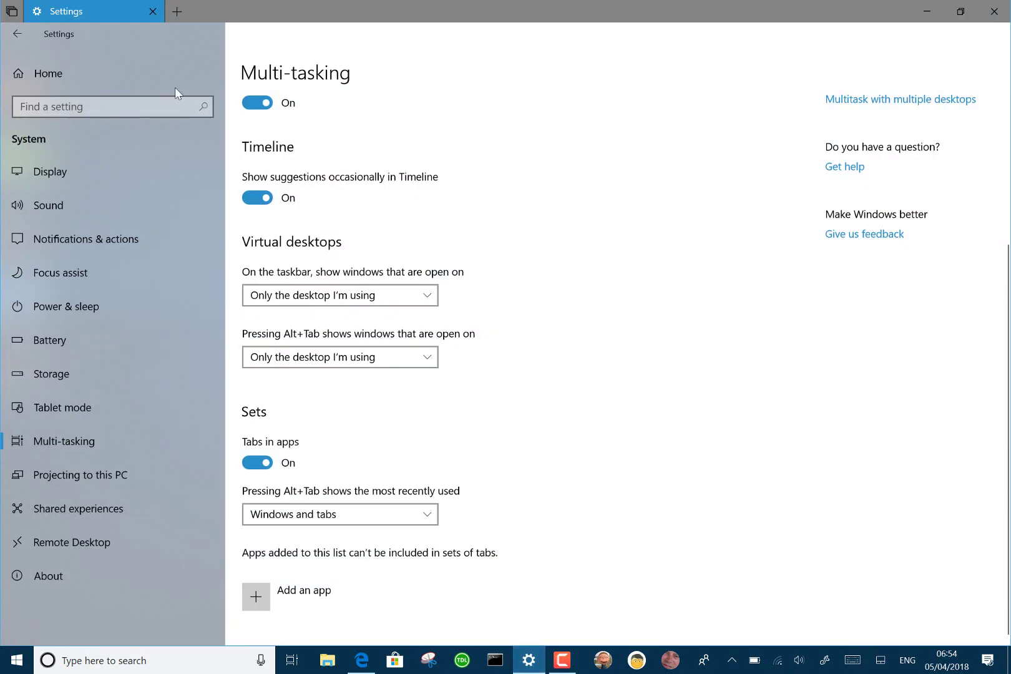
click(60, 80)
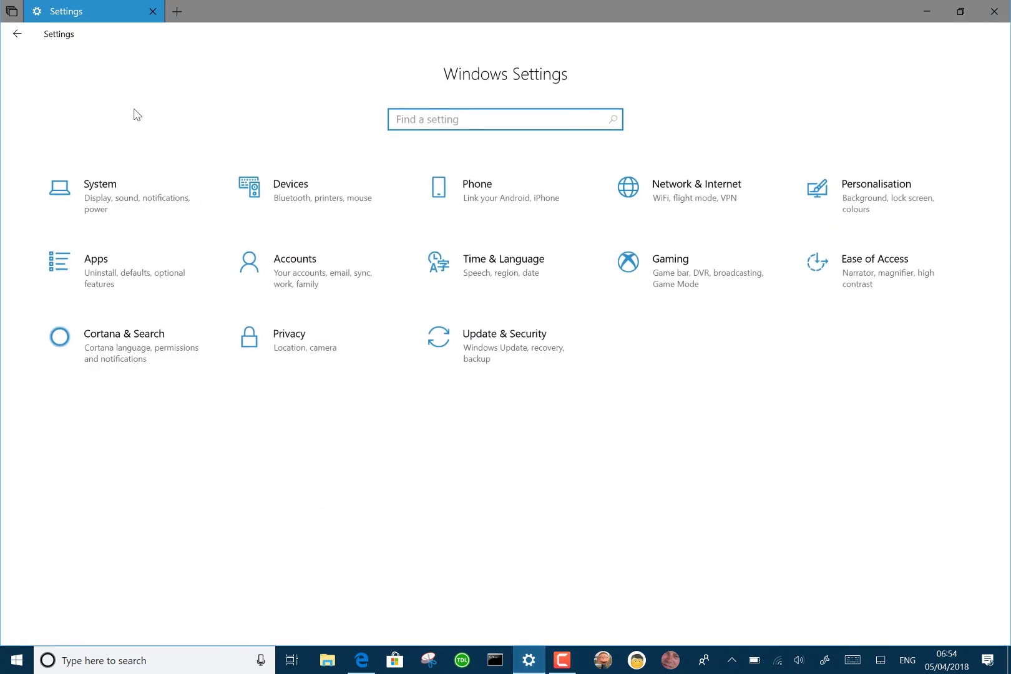
click(328, 202)
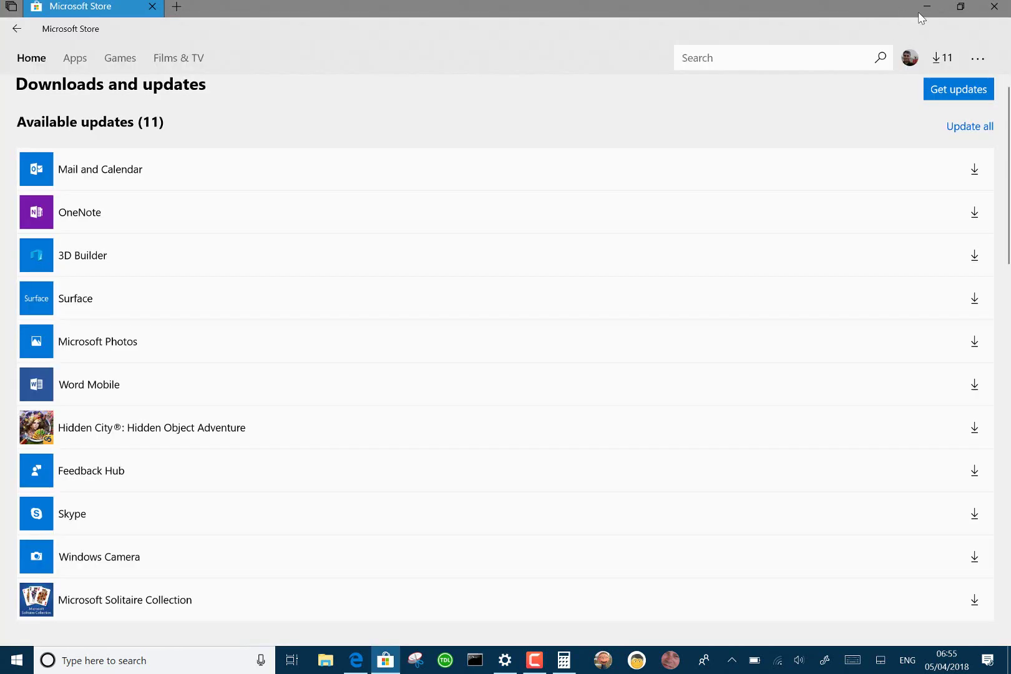
- Minimise Microsoft Store to reveal Calculator's Time converter beside a Settings tab
click(921, 18)
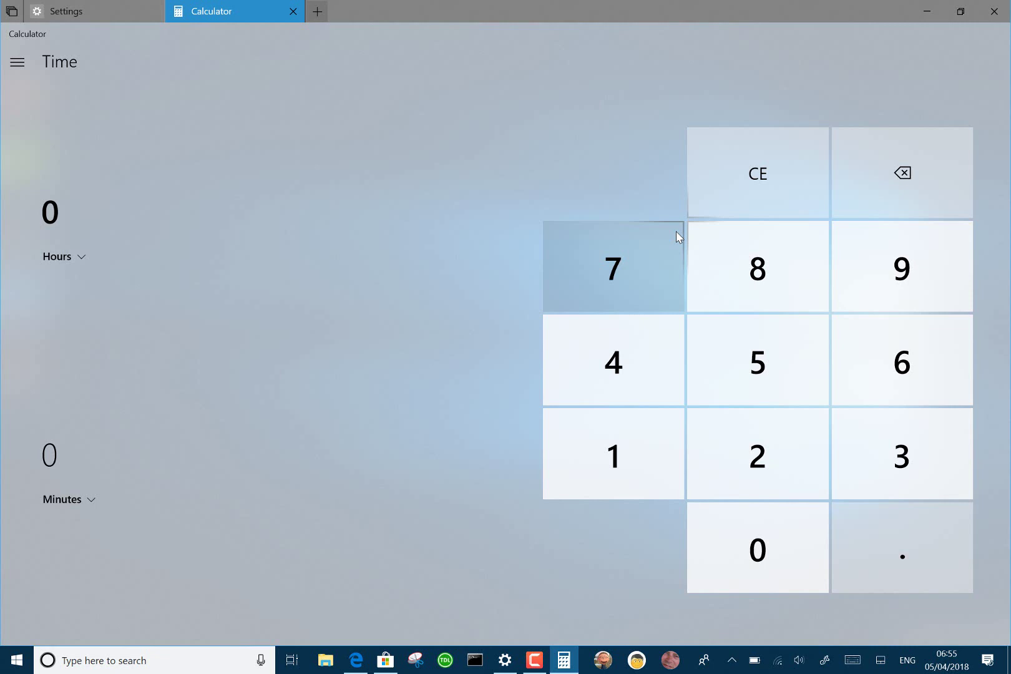
- Open Windows search, then dismiss it to return to Calculator
click(114, 661)
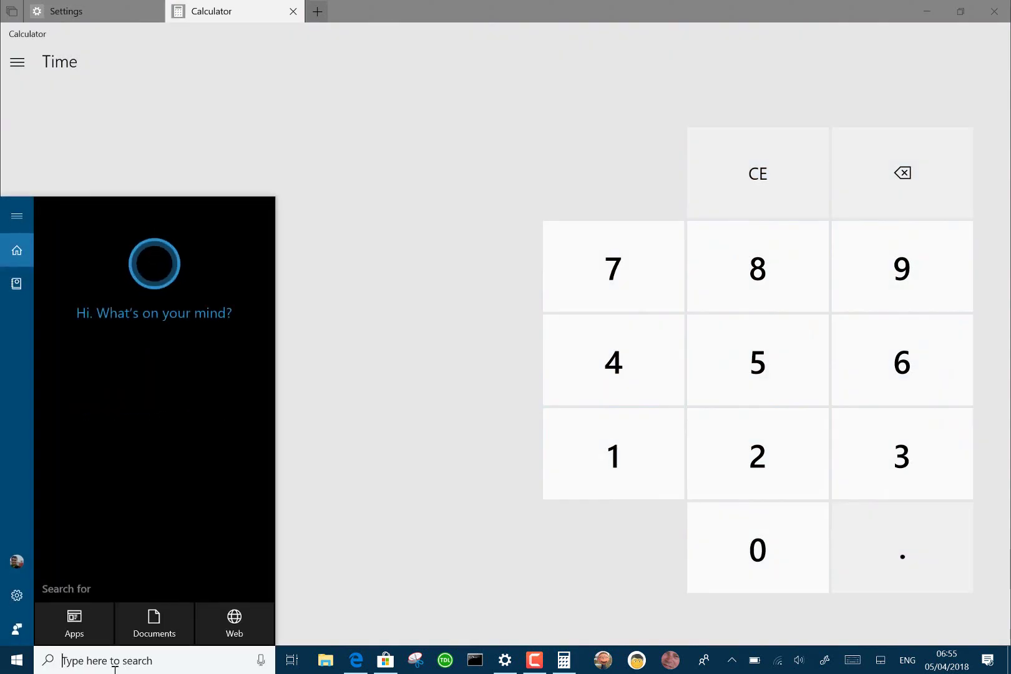
click(336, 501)
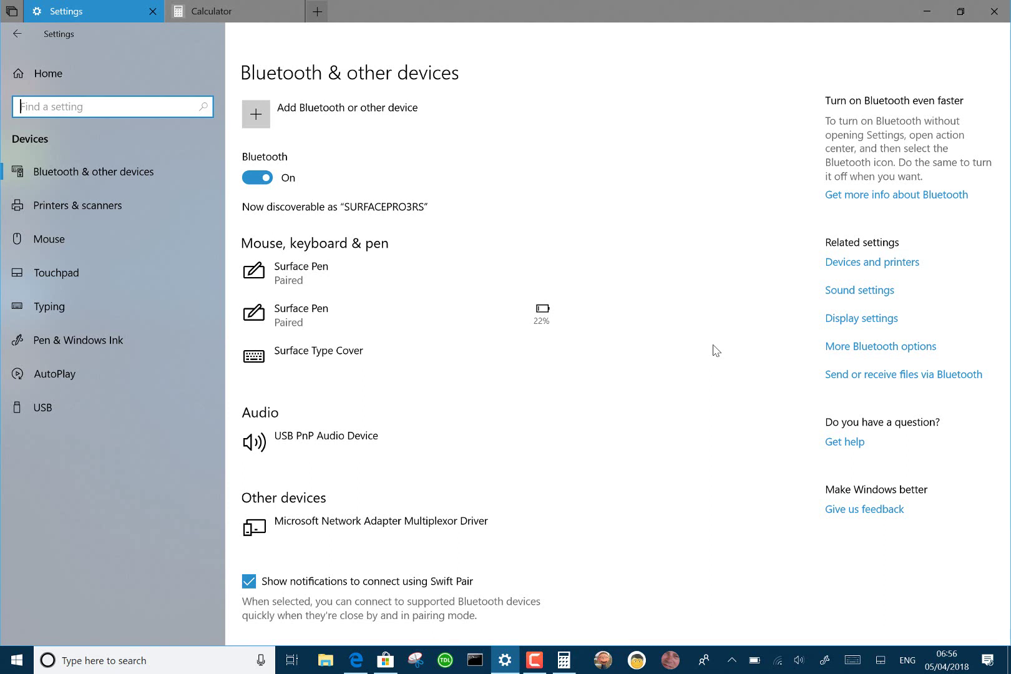
click(253, 6)
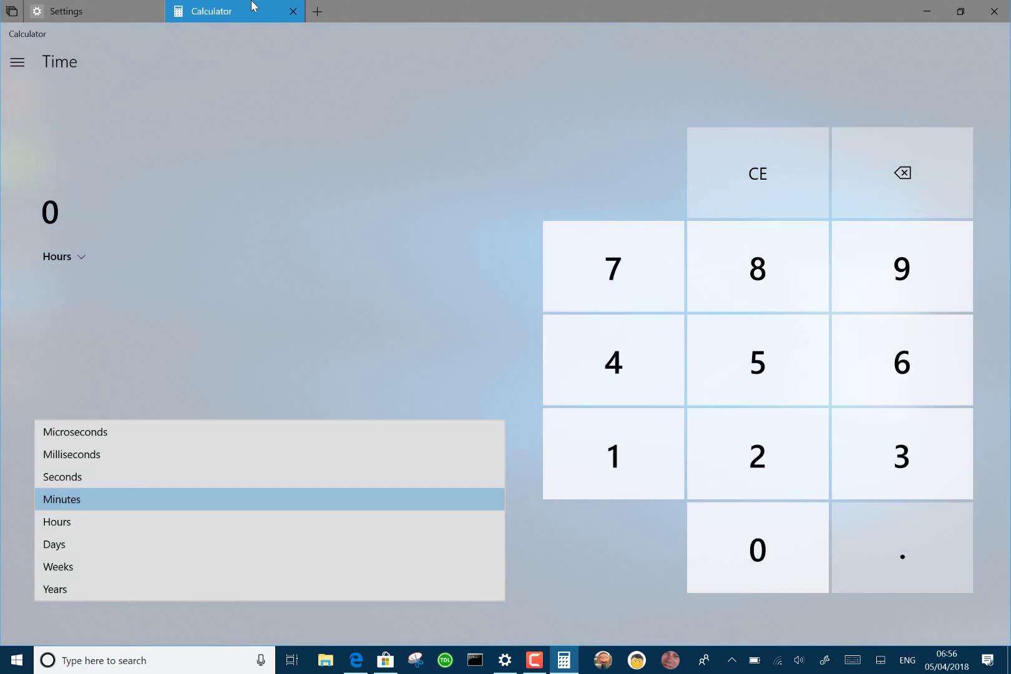
click(110, 6)
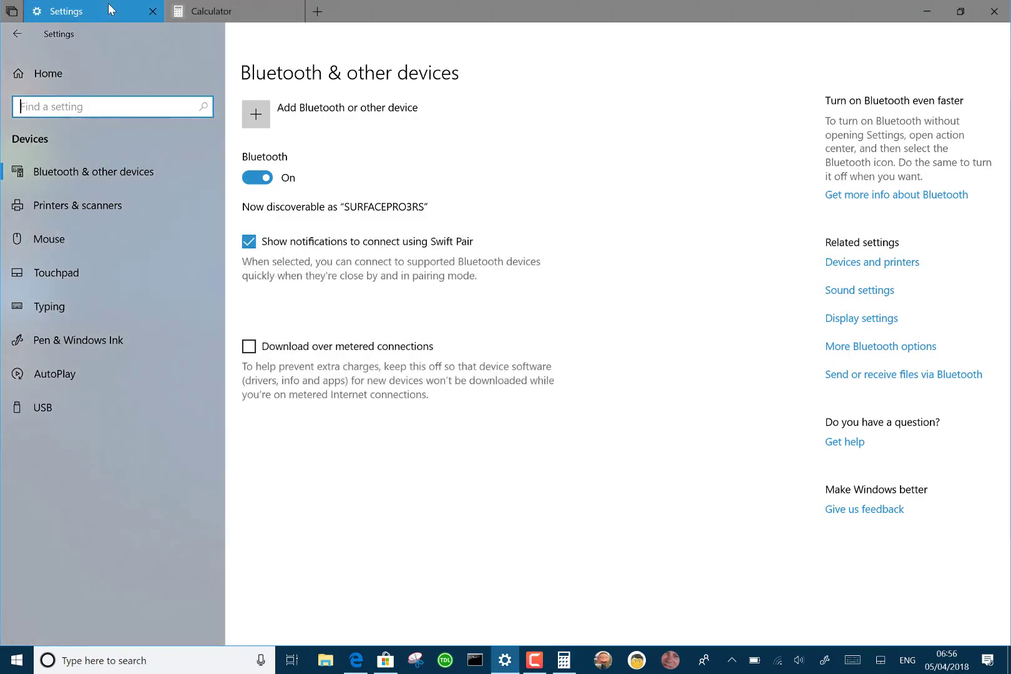